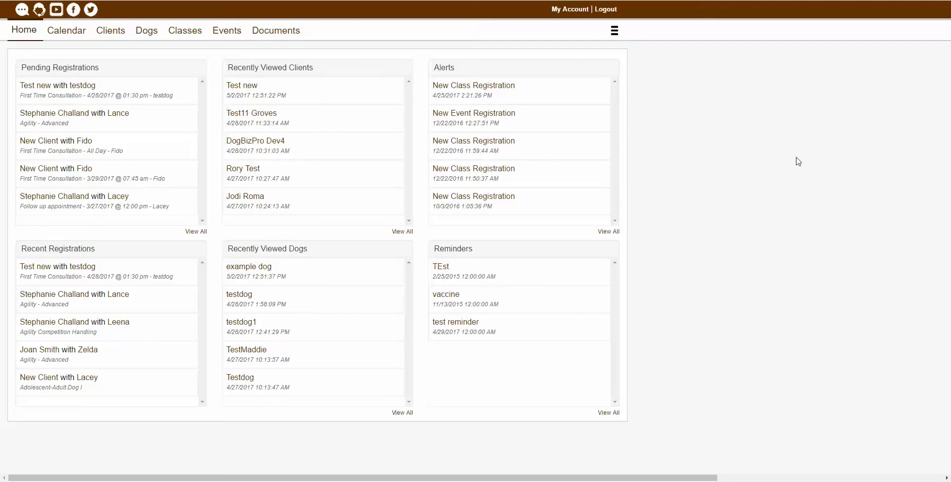
- Filter the Dogs list by the name 'example dog' to show its single matching record
click(615, 32)
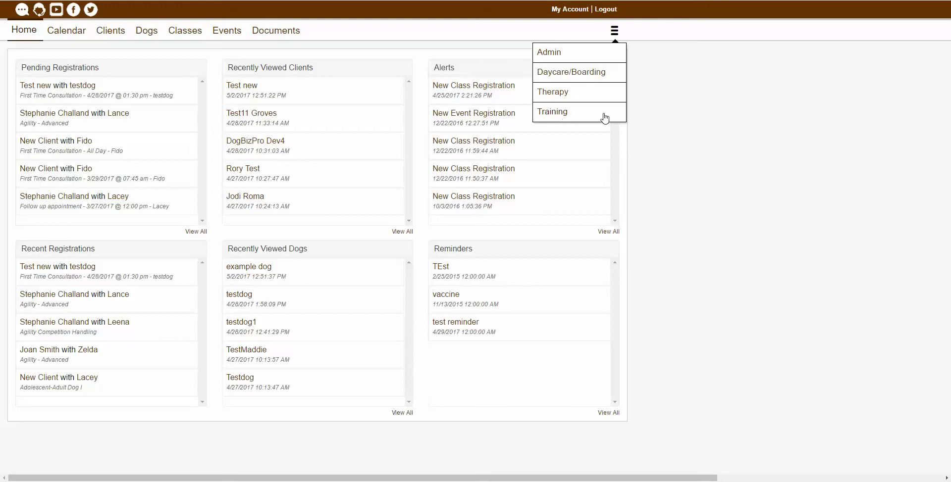
click(778, 118)
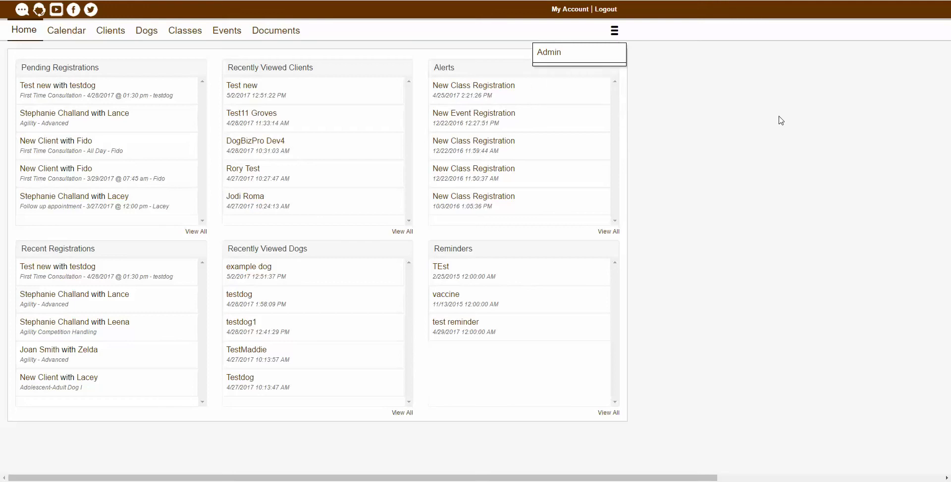
click(139, 39)
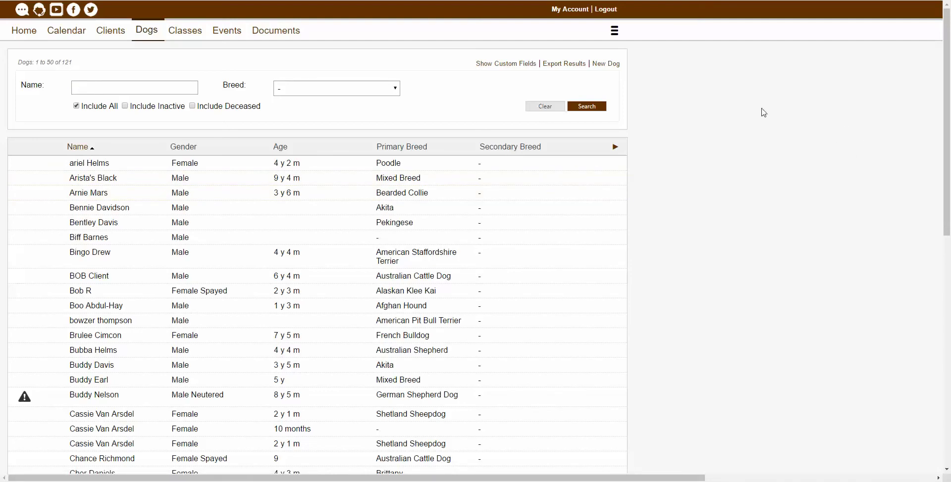
click(159, 85)
text(example dog)
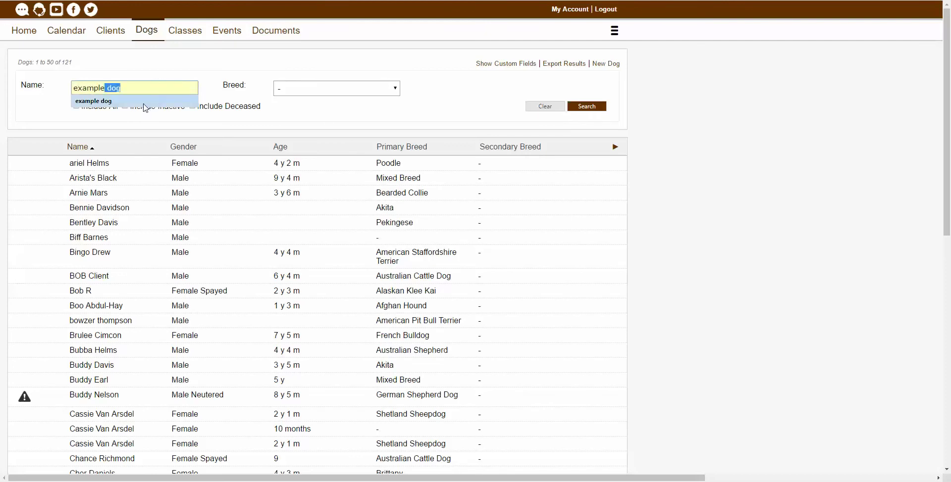
click(144, 102)
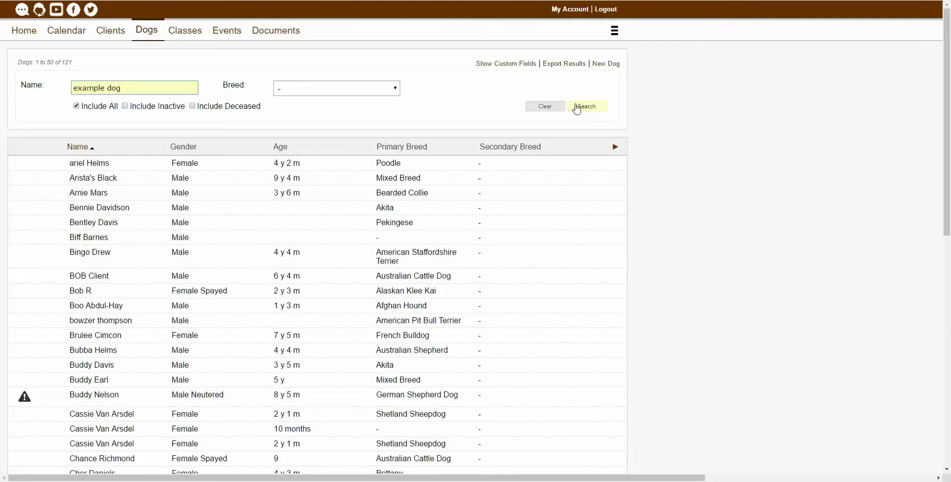
click(580, 105)
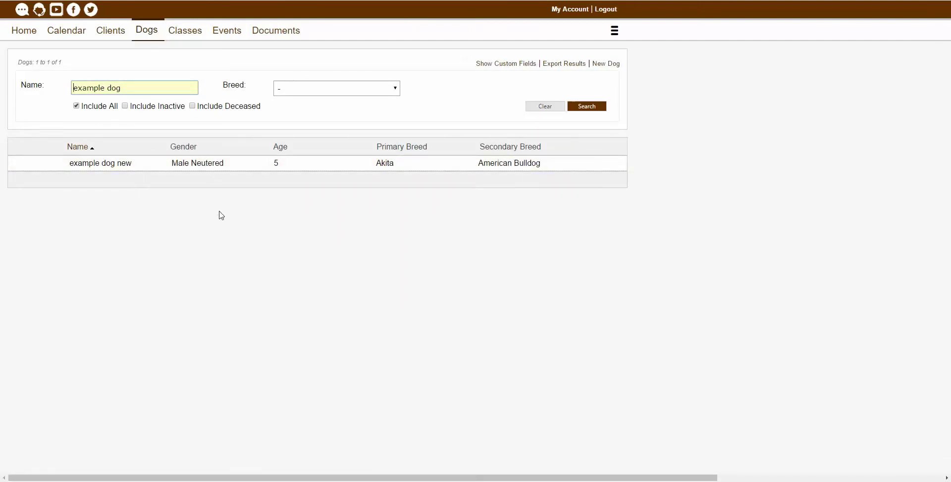
- Open example dog's profile, view its owner's record, then return through the owner's Dogs list
click(114, 167)
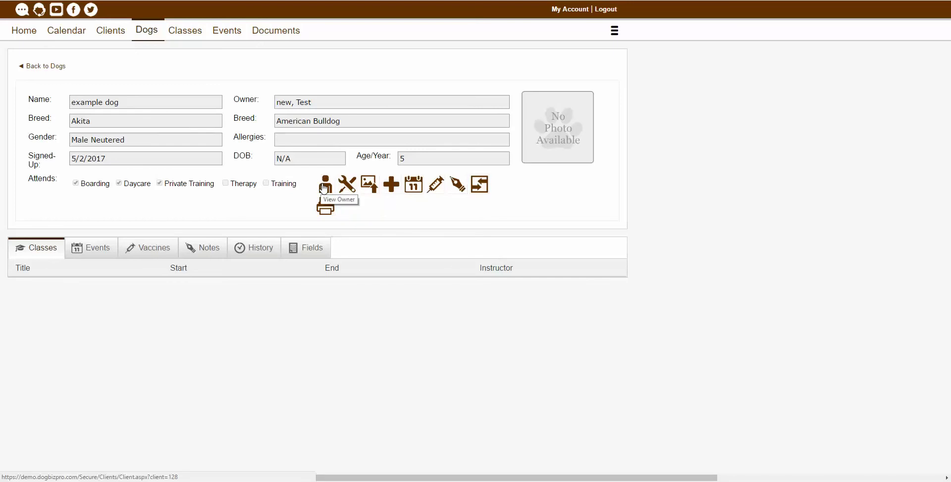
click(324, 188)
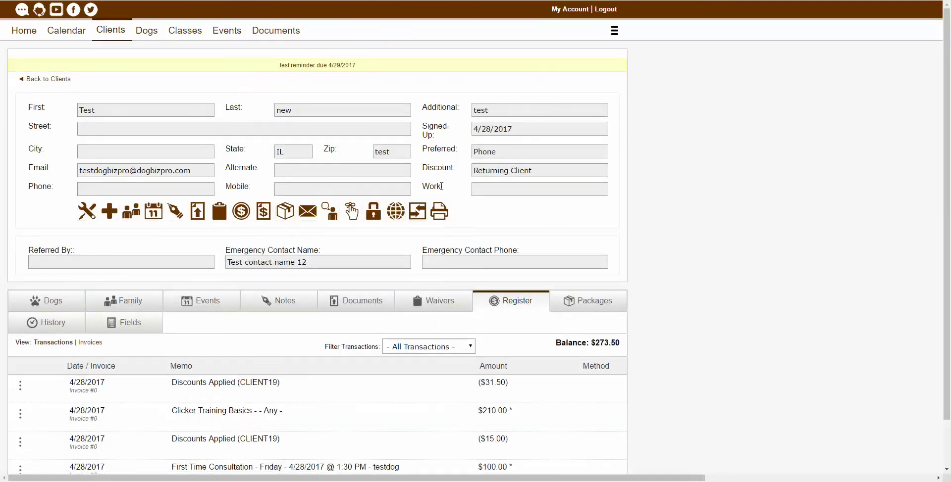
click(60, 300)
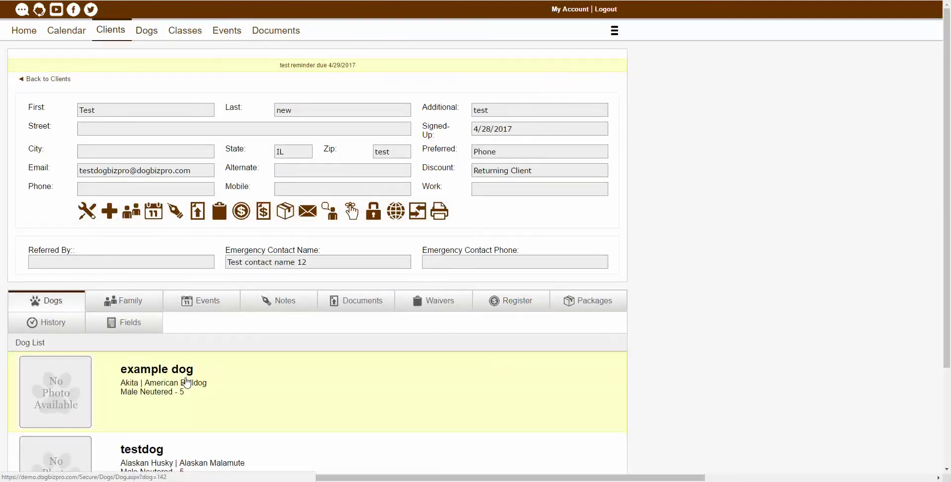
click(186, 381)
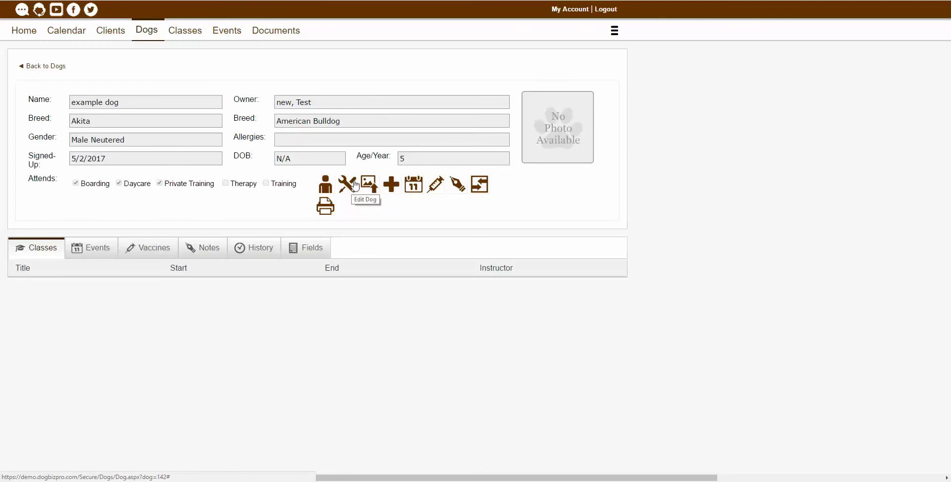
- In the Edit Dog form, set the Primary breed to Alaskan Husky and save
click(355, 186)
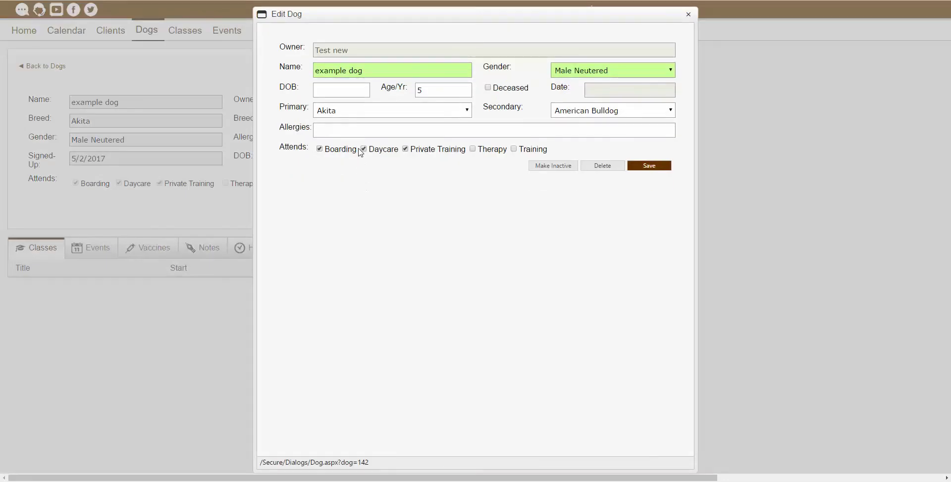
click(361, 114)
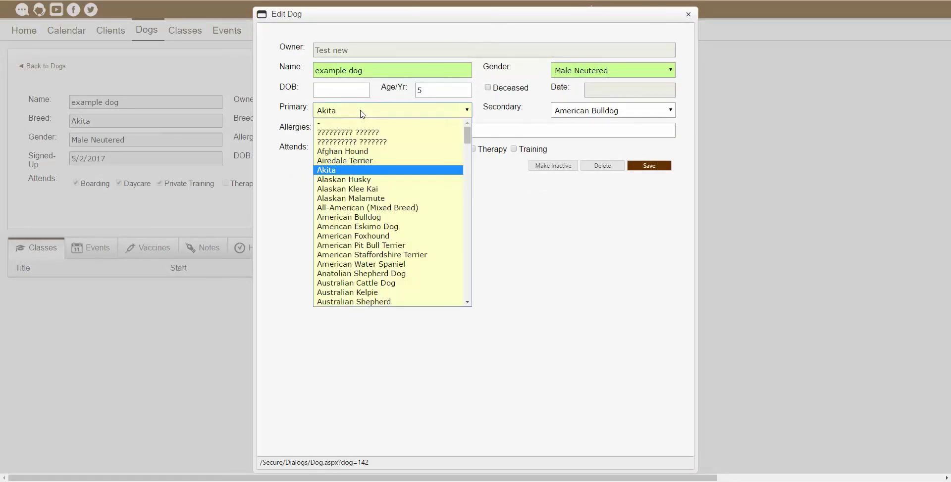
click(374, 183)
click(655, 169)
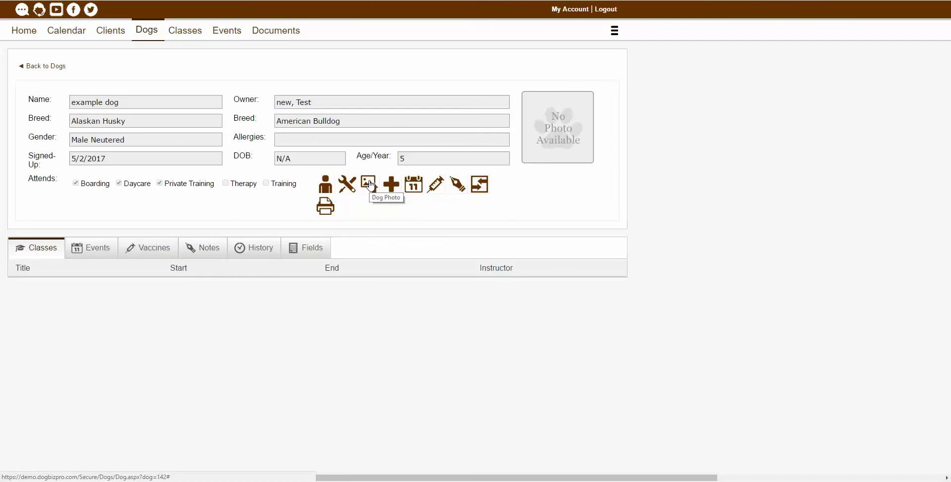
click(370, 186)
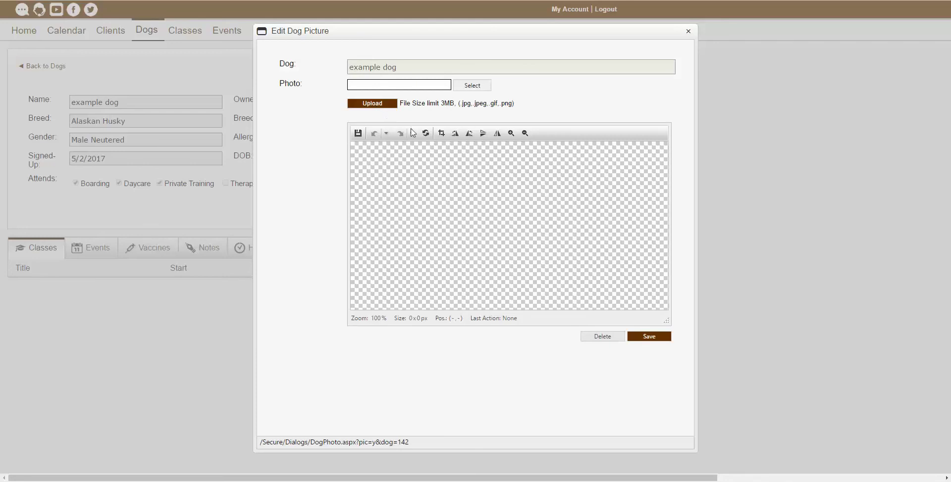
click(689, 31)
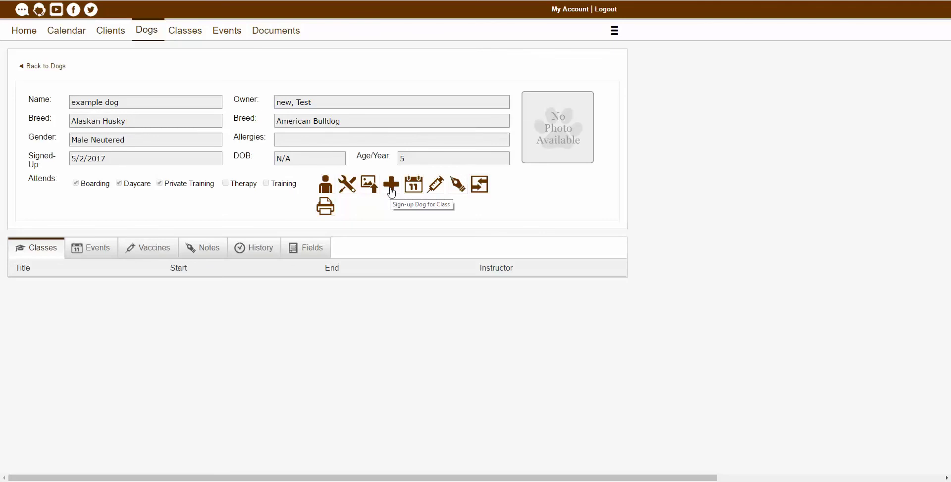
- Open and close the class sign-up and Schedule Daycare windows without saving anything
click(391, 192)
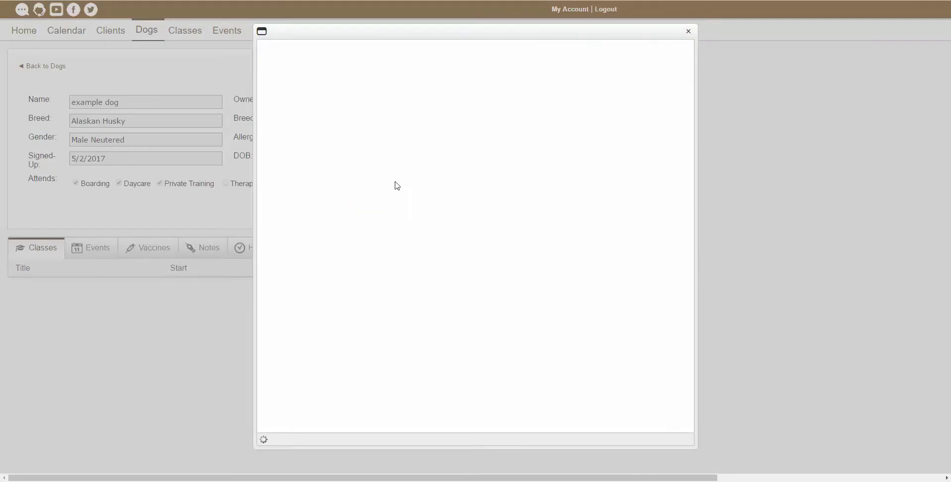
click(688, 31)
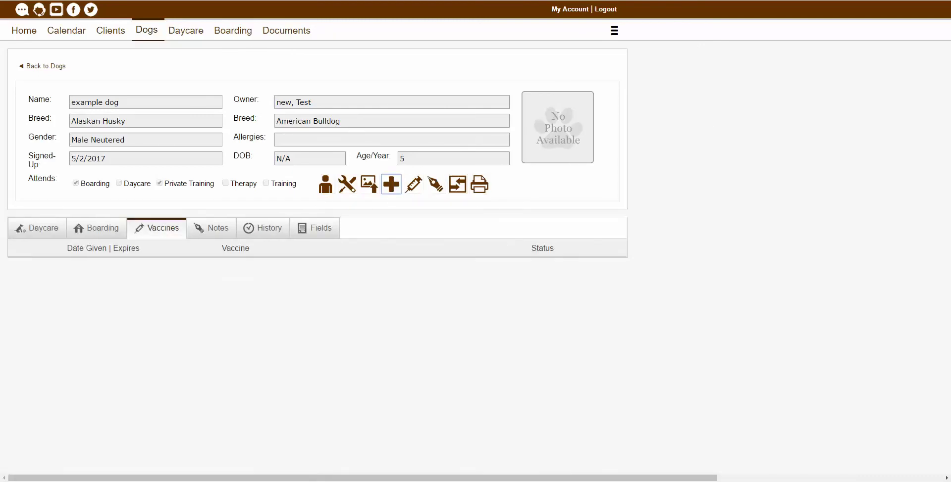
click(388, 193)
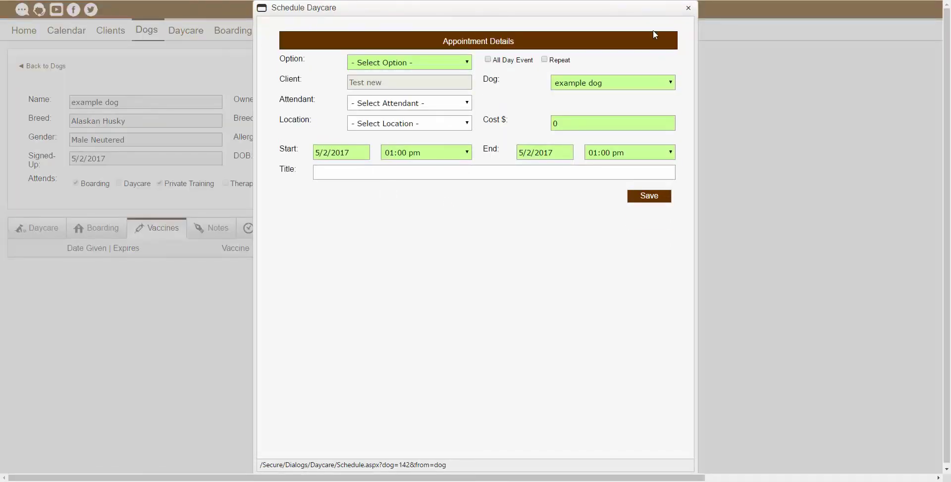
click(687, 8)
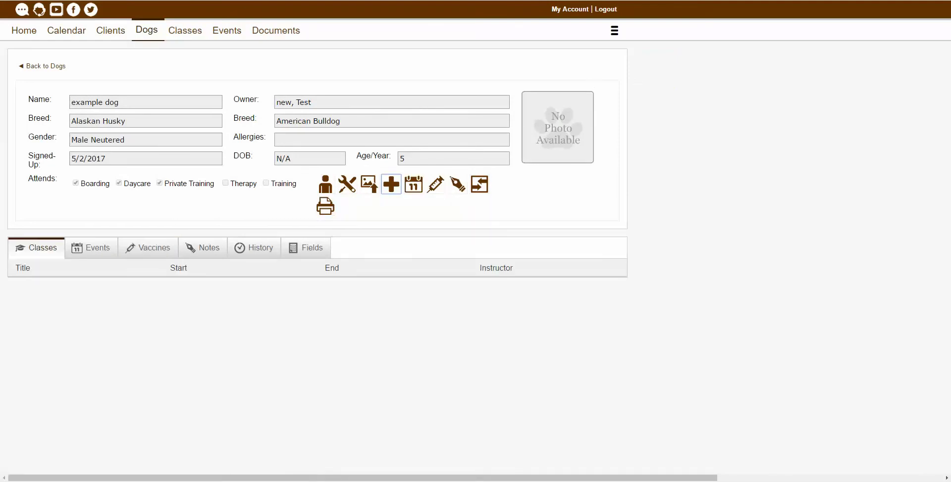
click(399, 190)
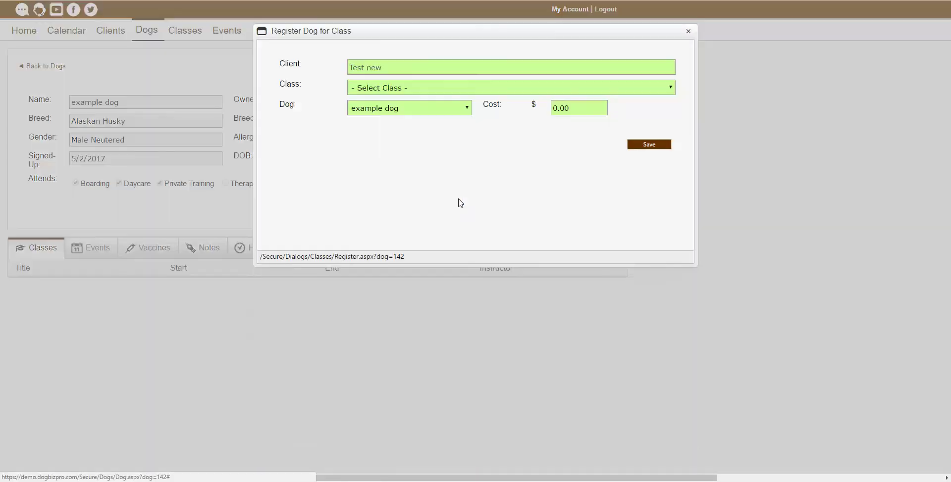
click(688, 31)
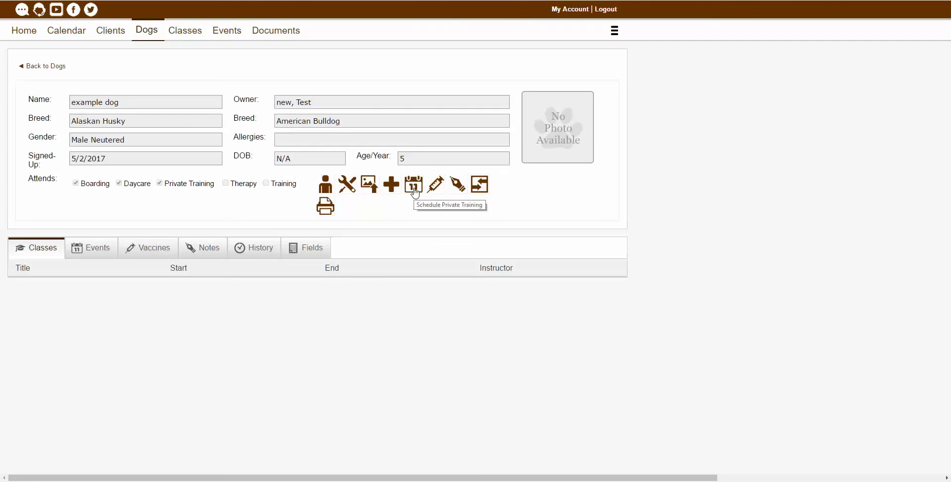
click(415, 193)
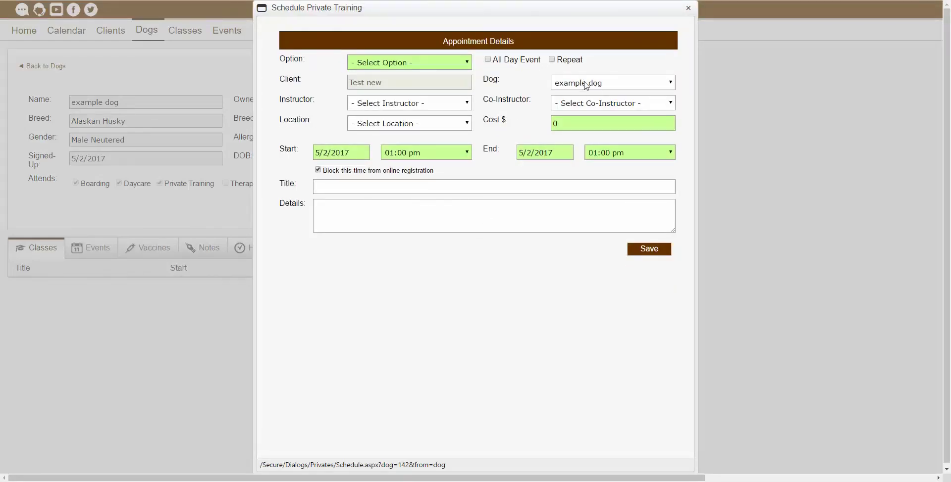
click(688, 8)
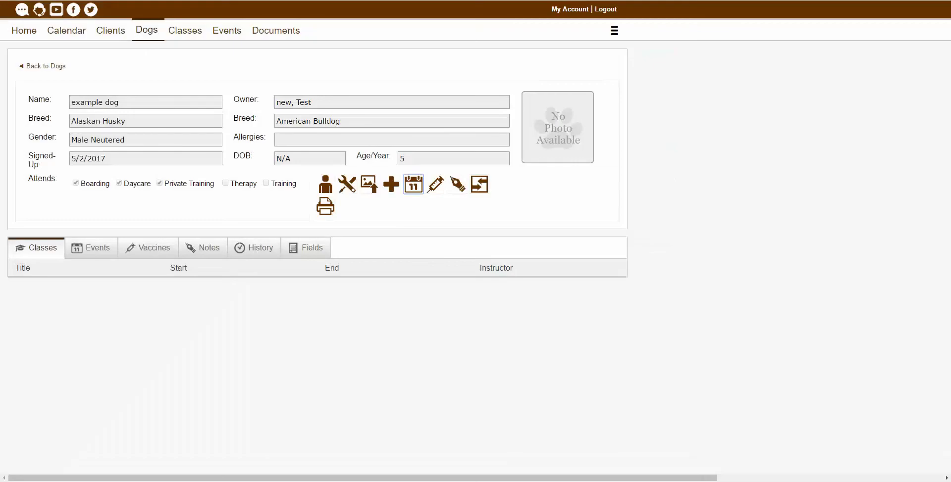
- Fill the Add Dog Vaccine form with Rabies, given 05/01/2017 and expiring 05/01/2018
click(435, 195)
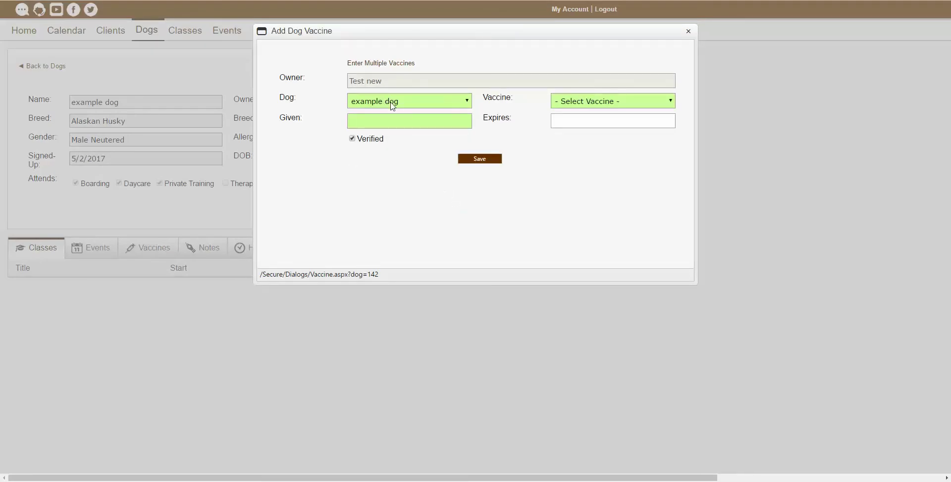
click(610, 102)
click(586, 151)
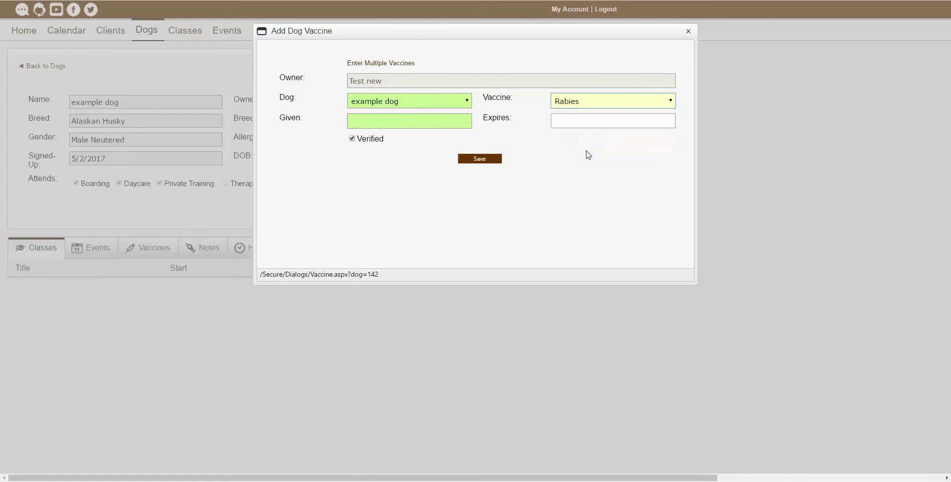
click(451, 122)
click(373, 155)
click(616, 122)
click(612, 155)
key(BackSpace)
text(8)
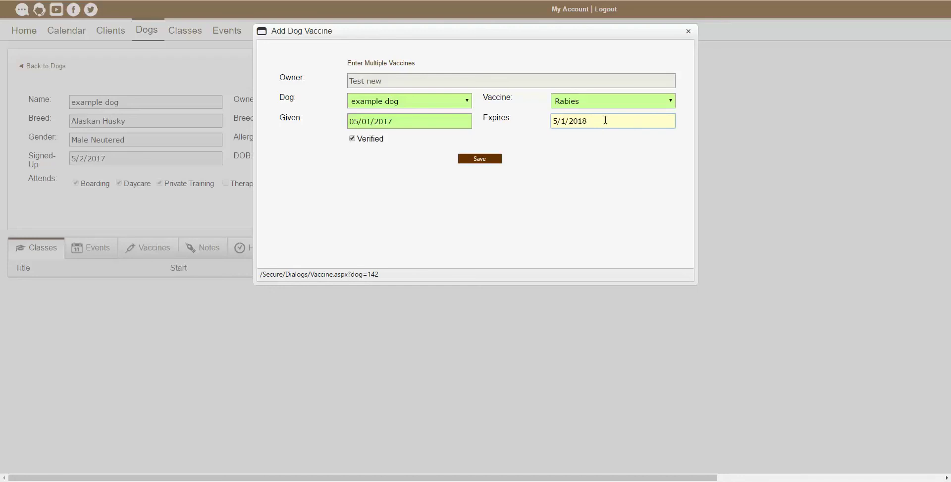
key(Tab)
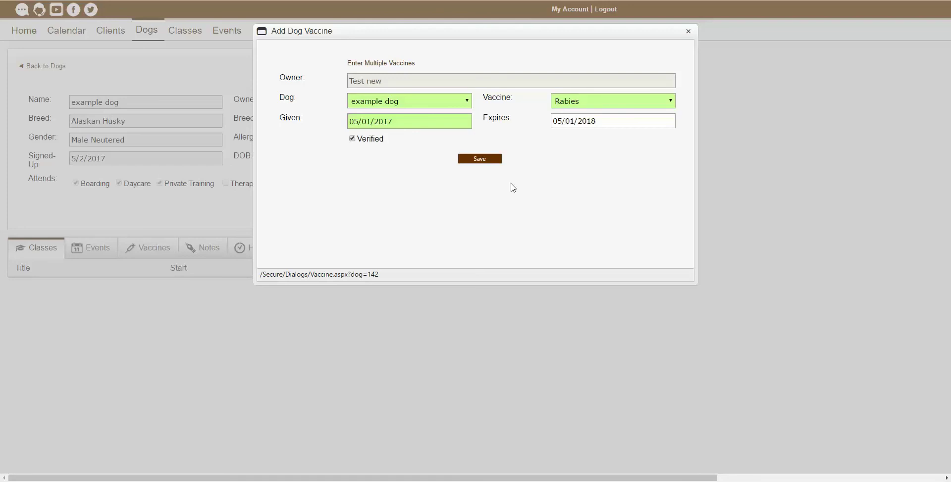
- In multiple-vaccine entry, give Bordetella a given date of 05/01/2017 and expiry 05/01/2018
click(380, 68)
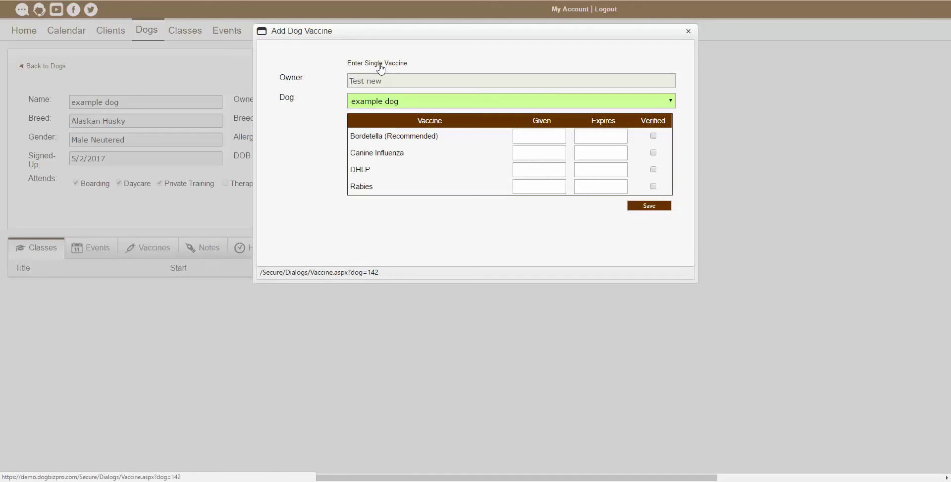
click(542, 136)
click(538, 171)
click(601, 137)
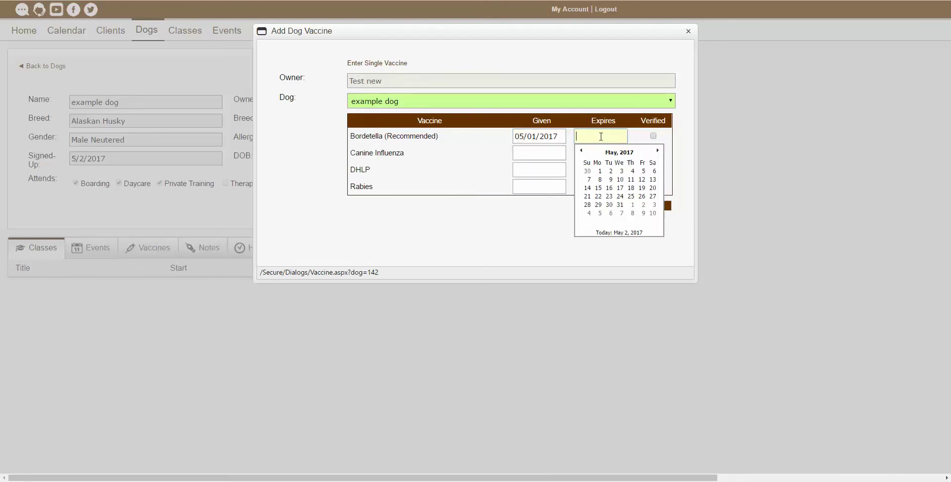
click(599, 170)
key(BackSpace)
text(8)
- Date Canine Influenza 05/01/2017 to 05/01/2018, mark Bordetella verified, and save both
click(547, 154)
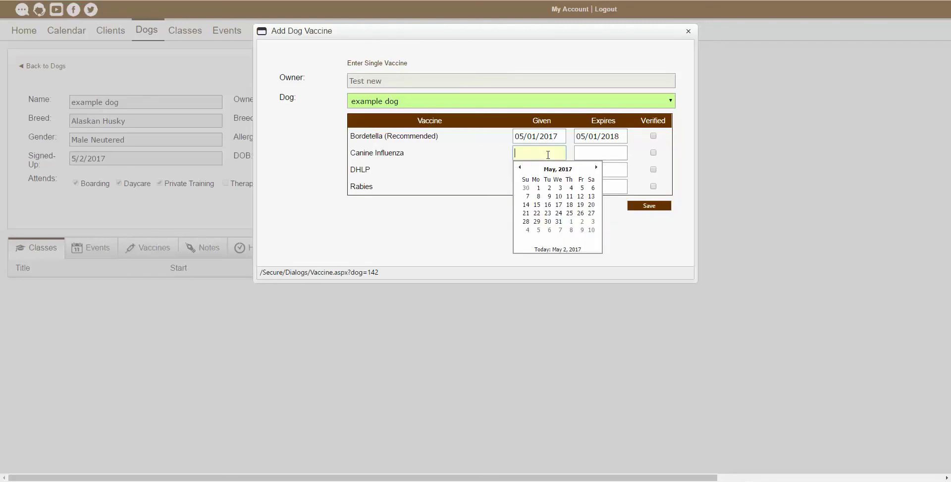
click(539, 188)
click(602, 152)
click(600, 188)
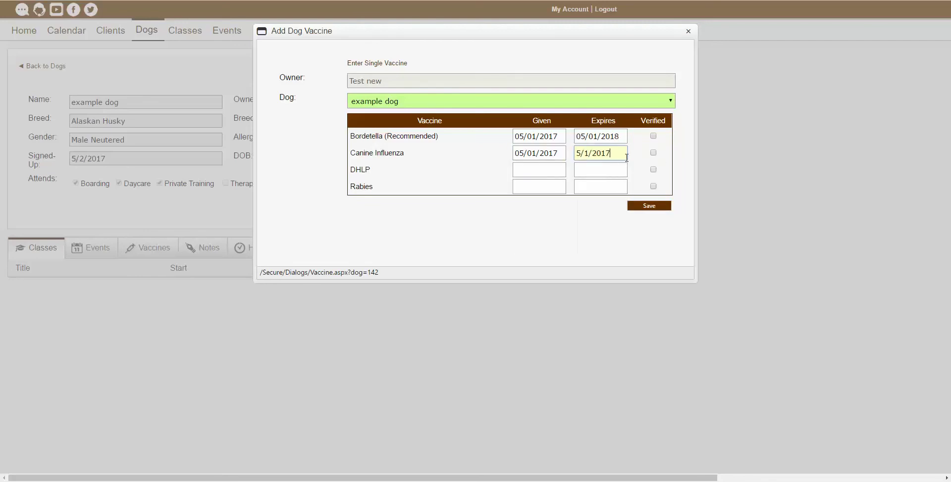
key(BackSpace)
text(8)
click(653, 136)
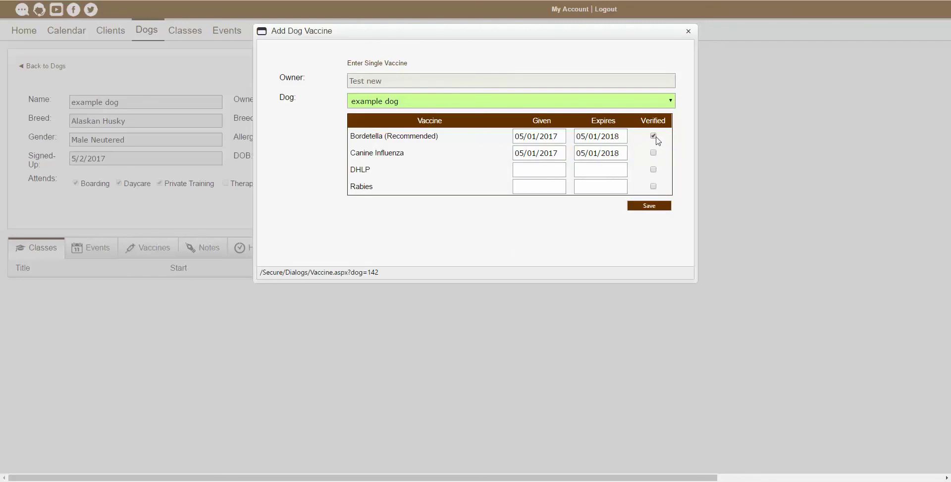
click(653, 208)
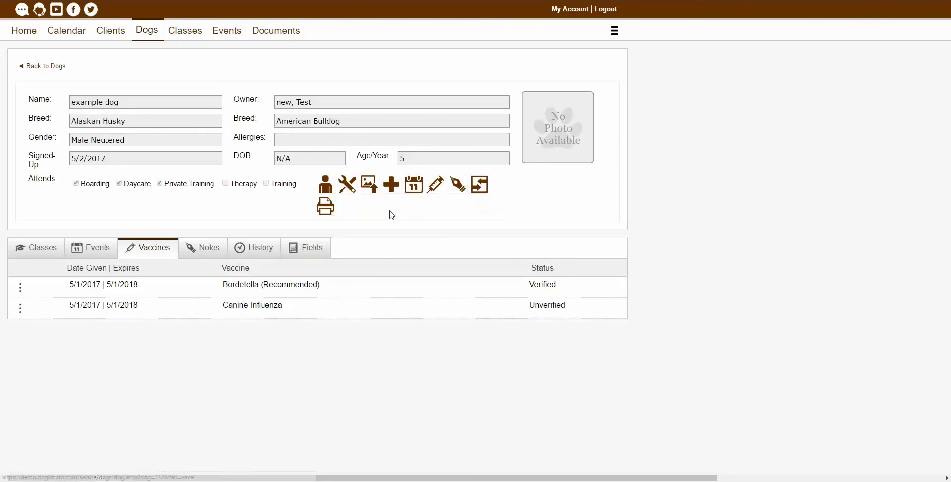
- Write a dog note reading 'test note' and save it
click(458, 193)
text(test note)
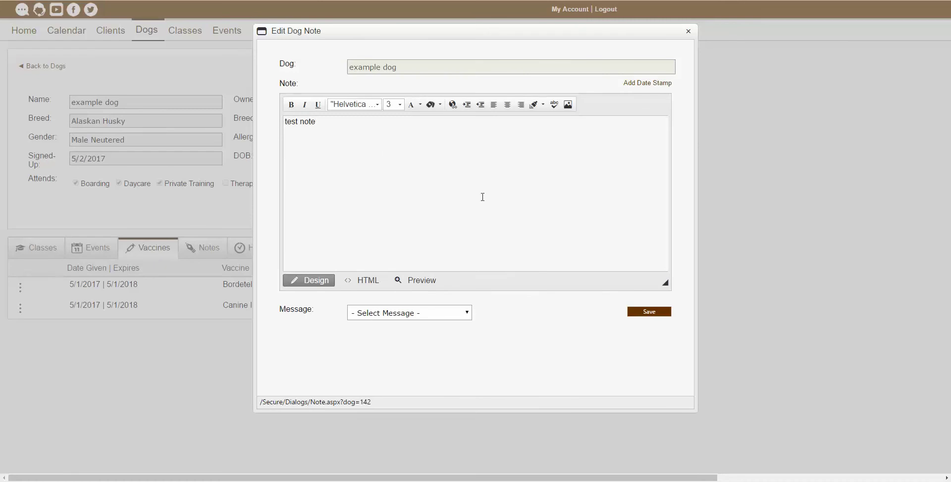
click(658, 314)
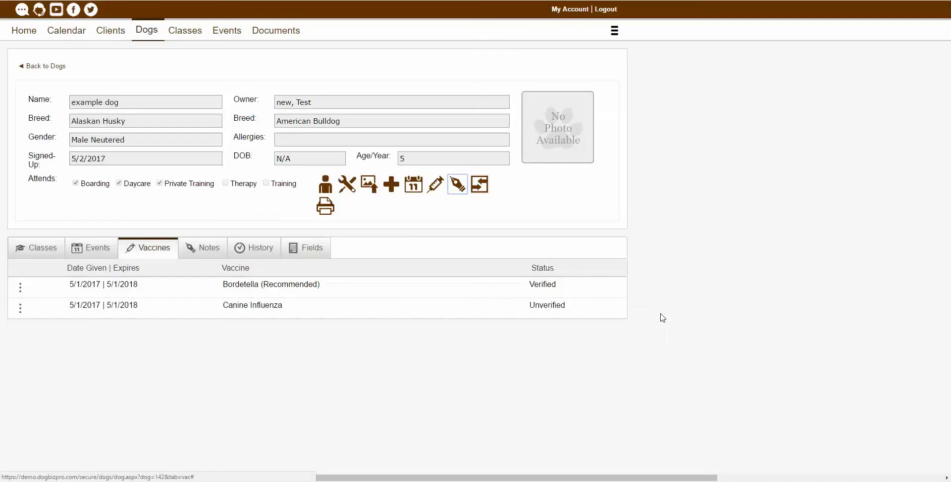